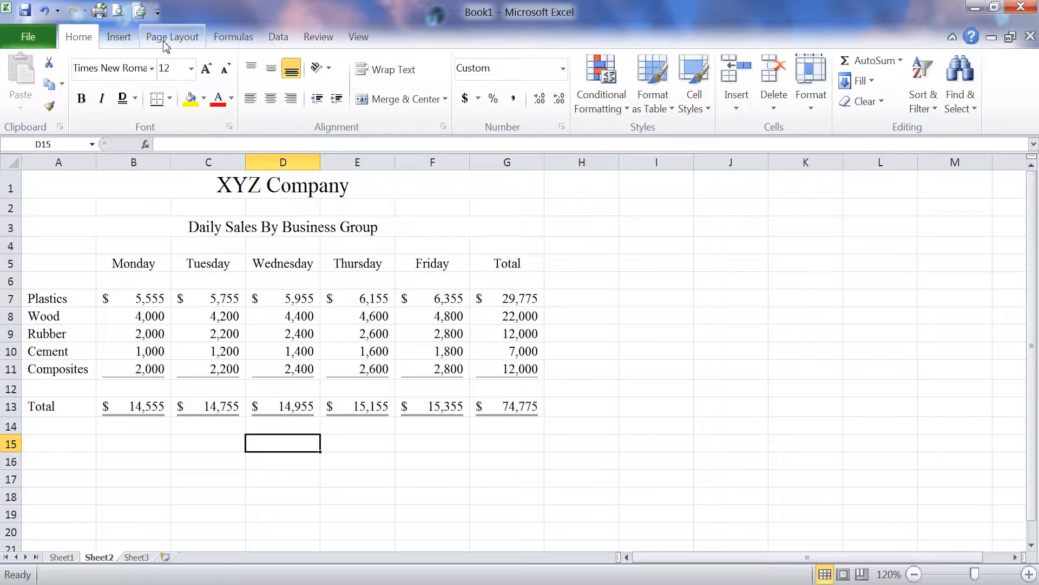
pyautogui.click(166, 42)
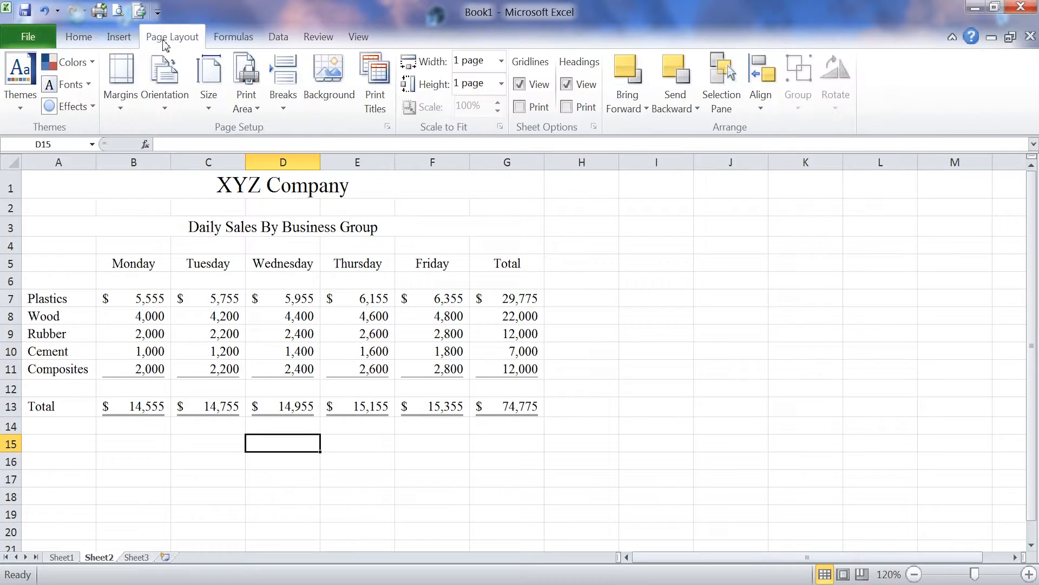
pyautogui.click(388, 128)
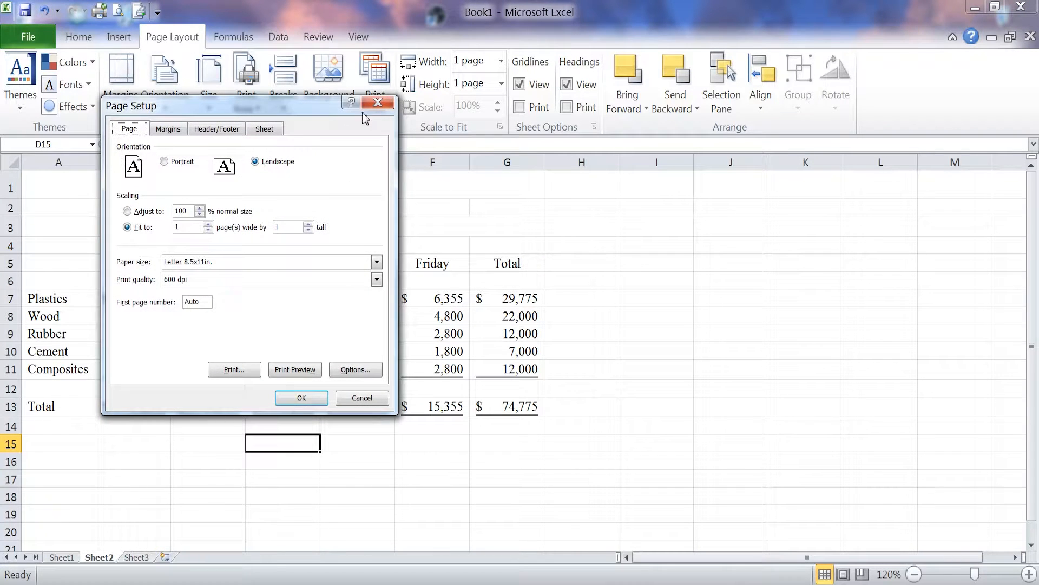
pyautogui.click(378, 102)
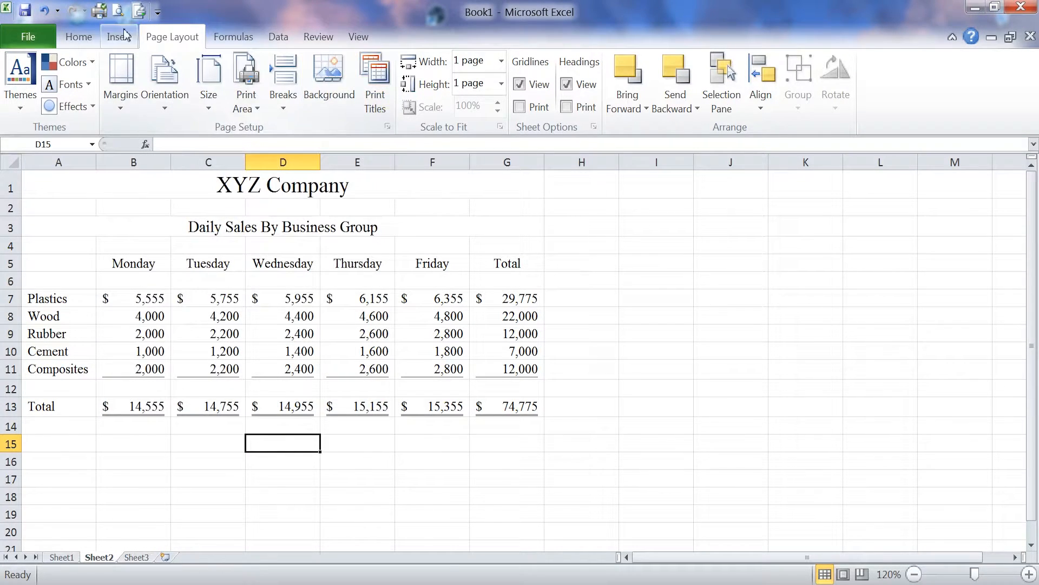
# Open the print settings and preview for the daily sales worksheet
pyautogui.click(25, 35)
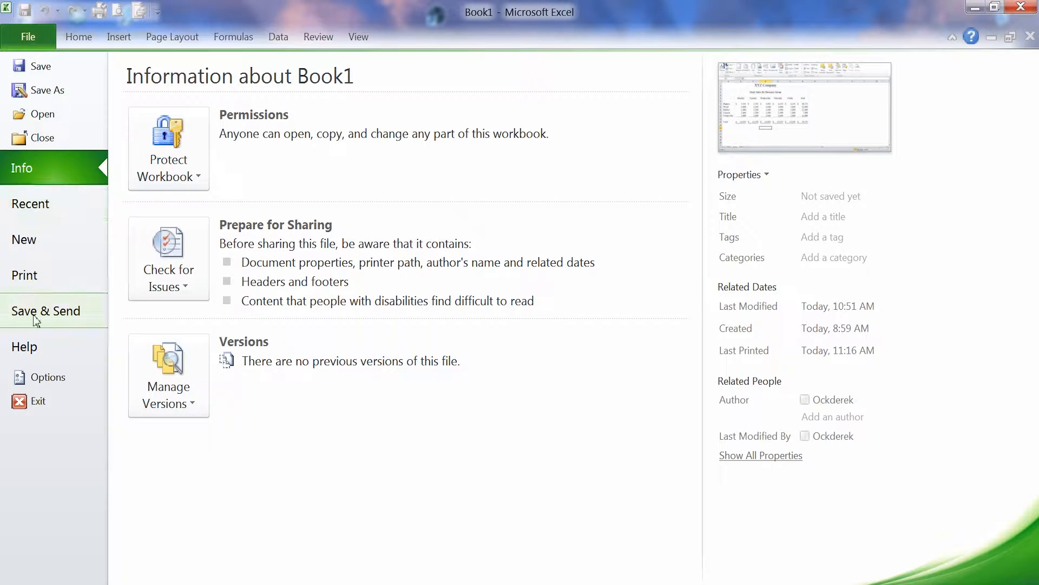
pyautogui.click(26, 274)
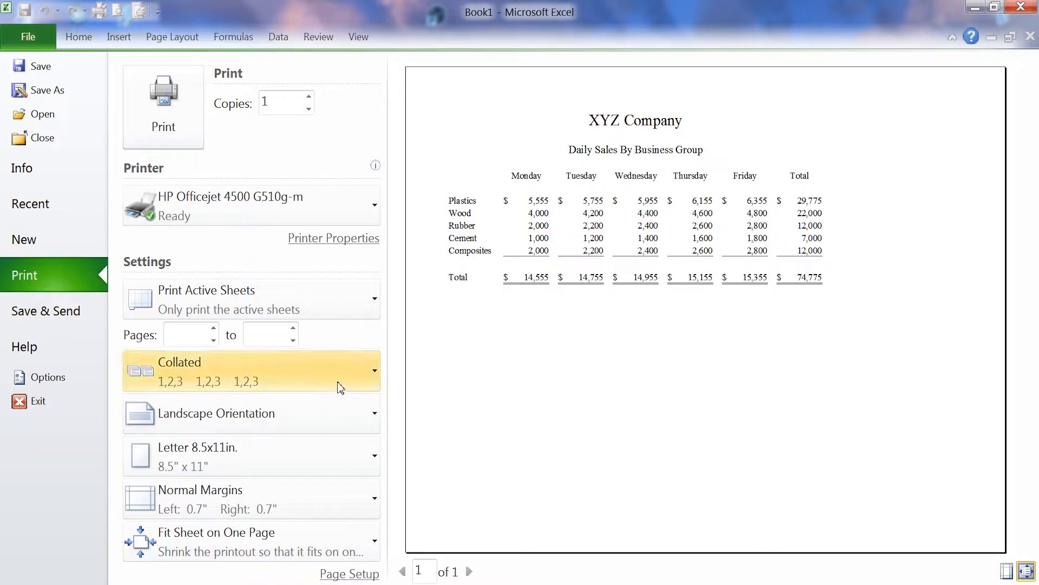
# Set the page's left margin to 2.2 inches in Page Setup and apply it to the print preview
pyautogui.click(349, 574)
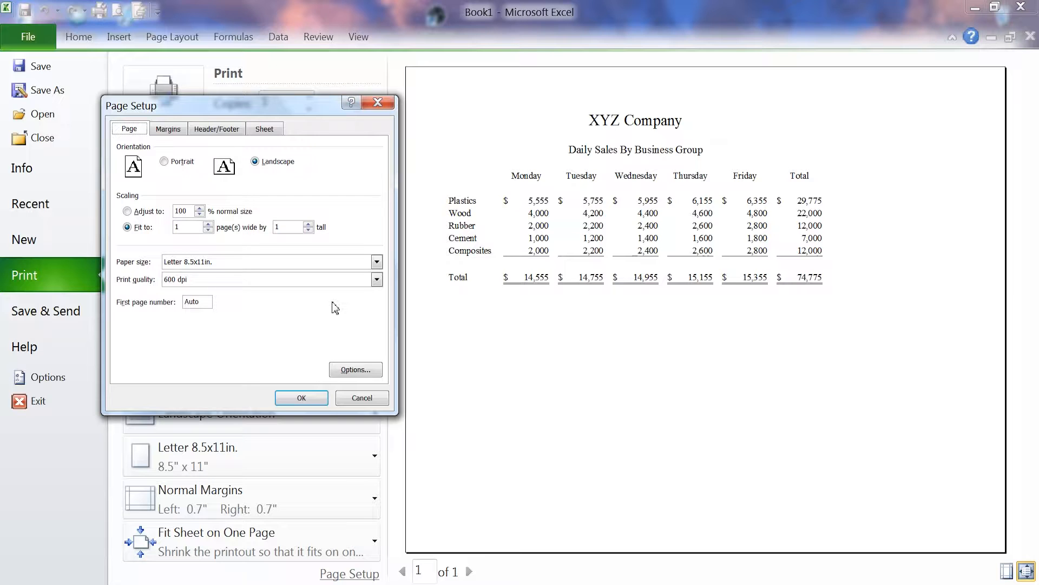
pyautogui.click(174, 131)
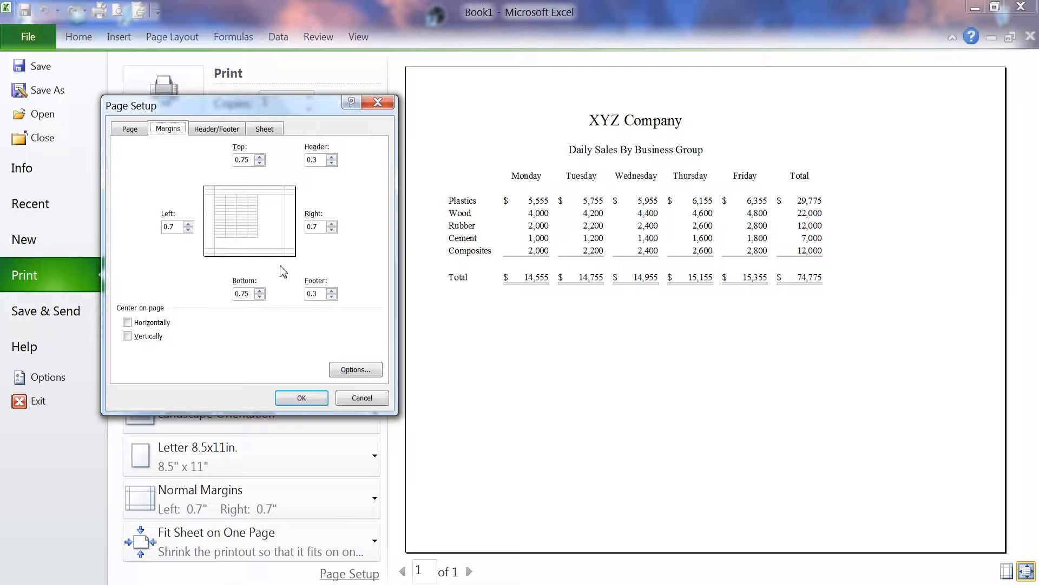
pyautogui.click(188, 223)
pyautogui.click(187, 223)
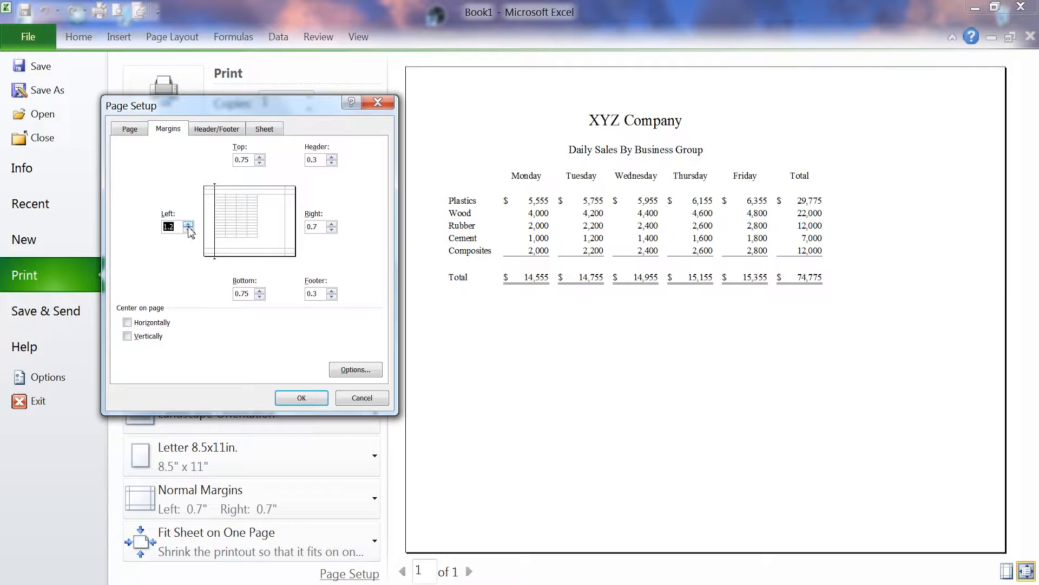
pyautogui.click(188, 224)
pyautogui.click(188, 223)
pyautogui.click(188, 224)
pyautogui.click(310, 401)
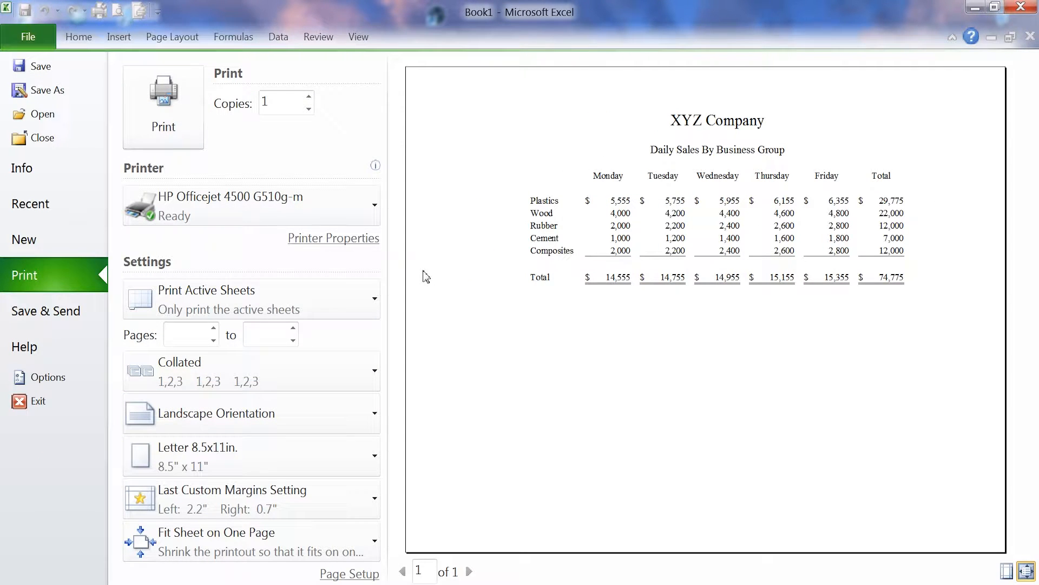
# Set the left margin to 0.7 inches and center the table horizontally on the page in Page Setup
pyautogui.click(348, 573)
pyautogui.click(180, 130)
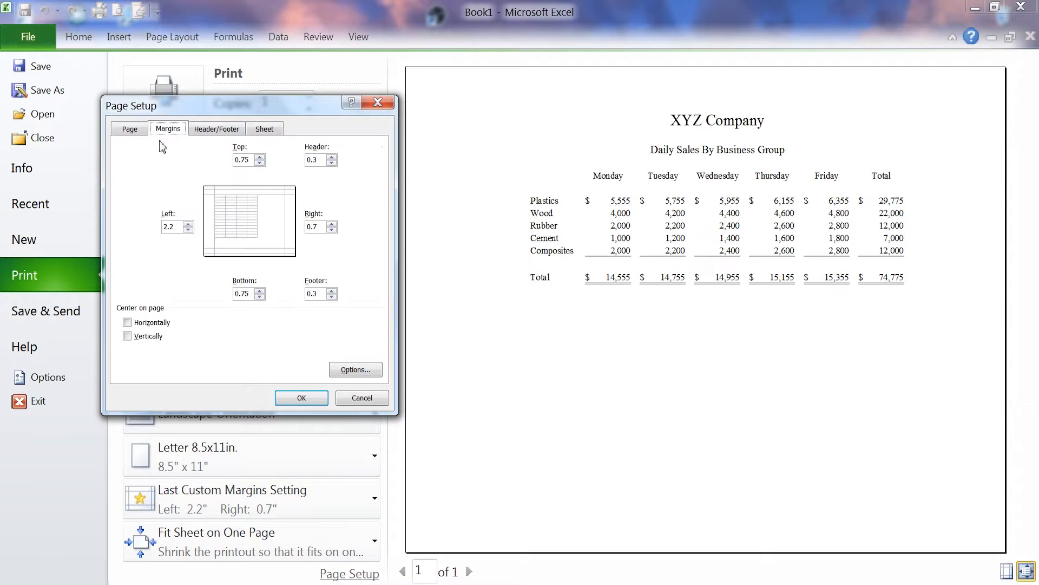
pyautogui.click(188, 230)
pyautogui.click(188, 230)
pyautogui.click(188, 230)
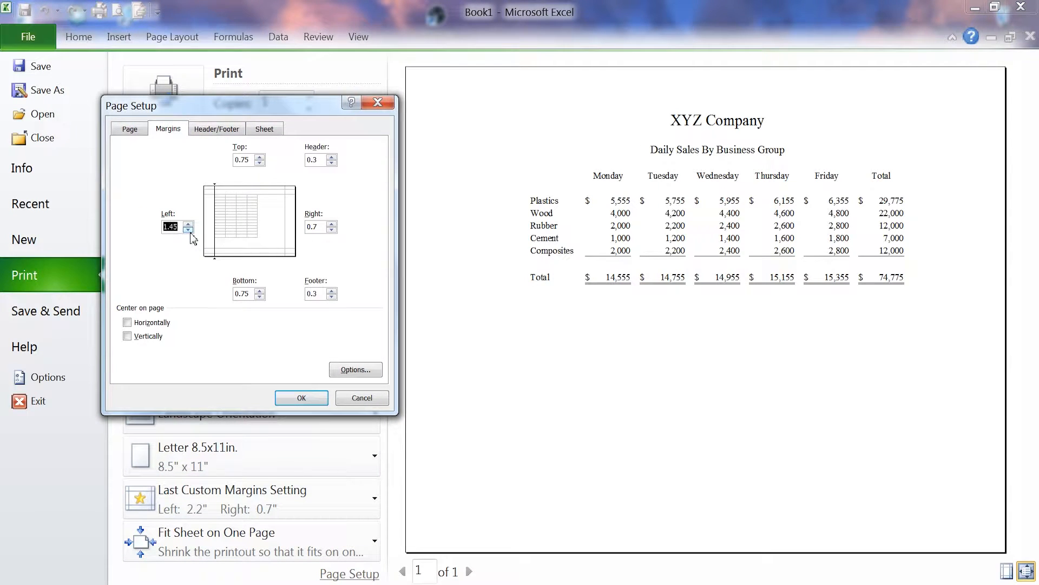
pyautogui.click(188, 230)
pyautogui.click(189, 231)
pyautogui.click(188, 230)
pyautogui.click(127, 323)
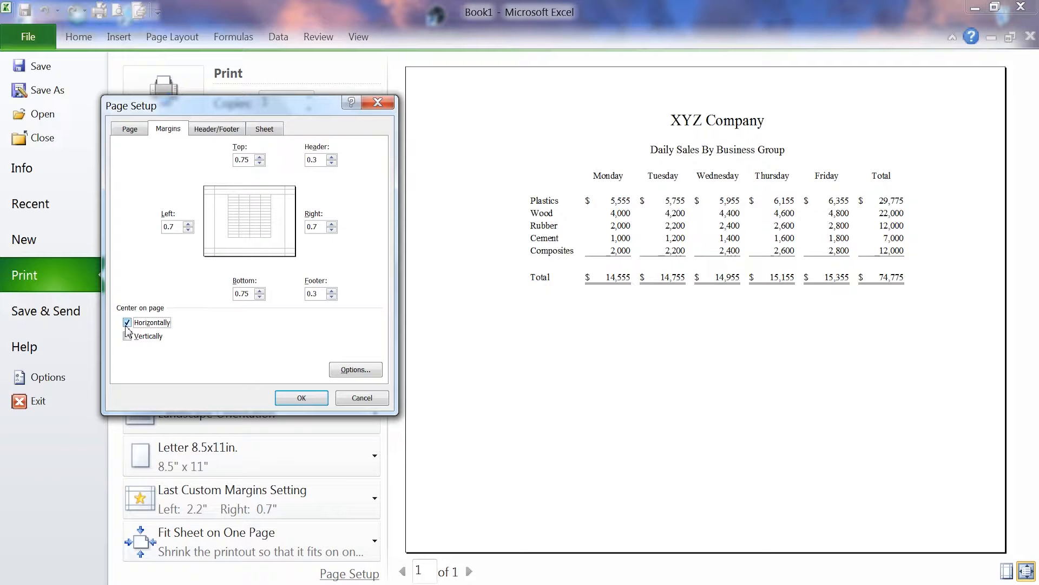
pyautogui.click(295, 398)
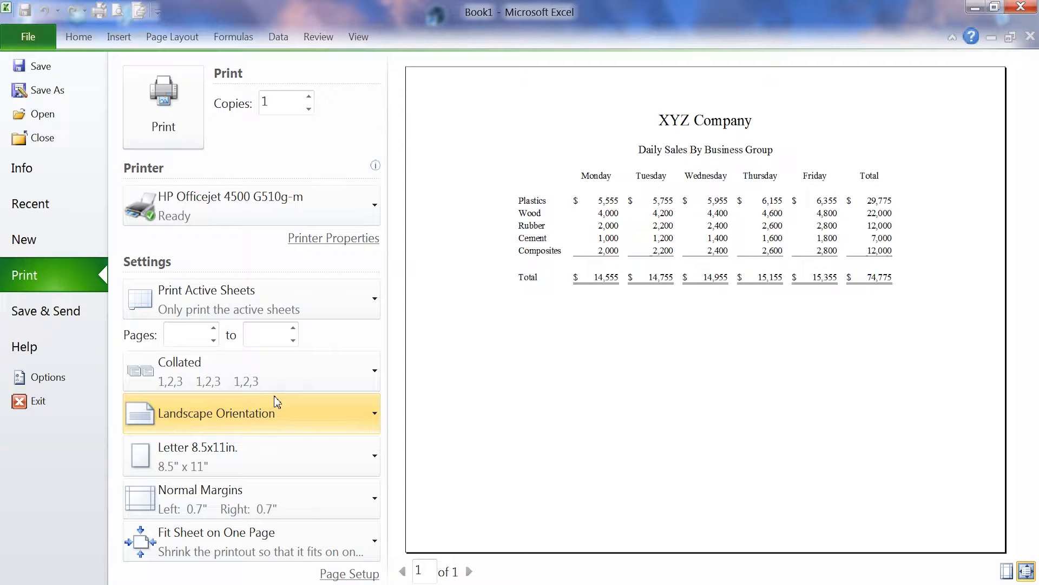
# Center the table vertically on the page in Page Setup and apply it
pyautogui.click(349, 574)
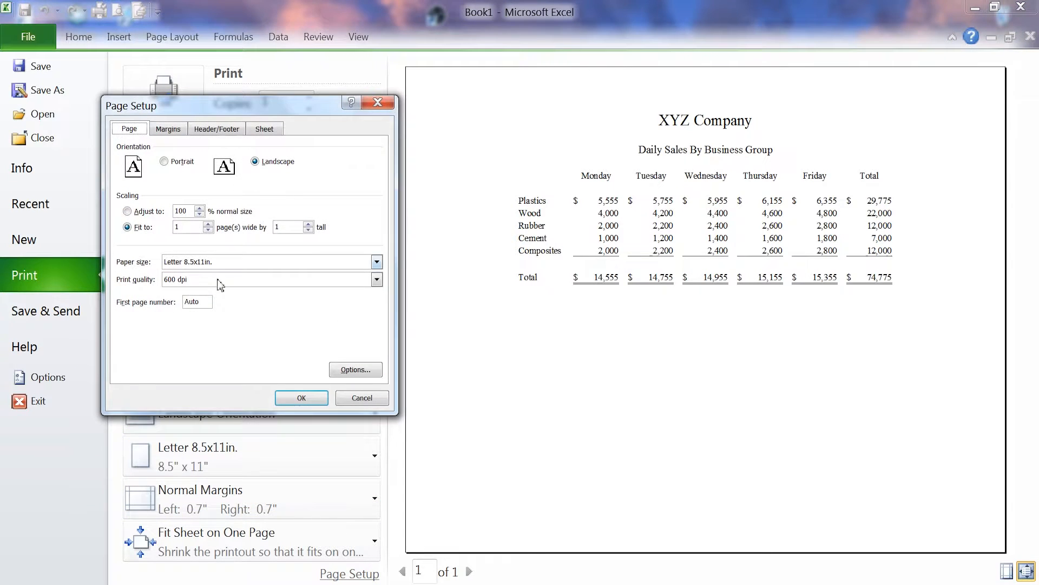
pyautogui.click(168, 129)
pyautogui.click(129, 336)
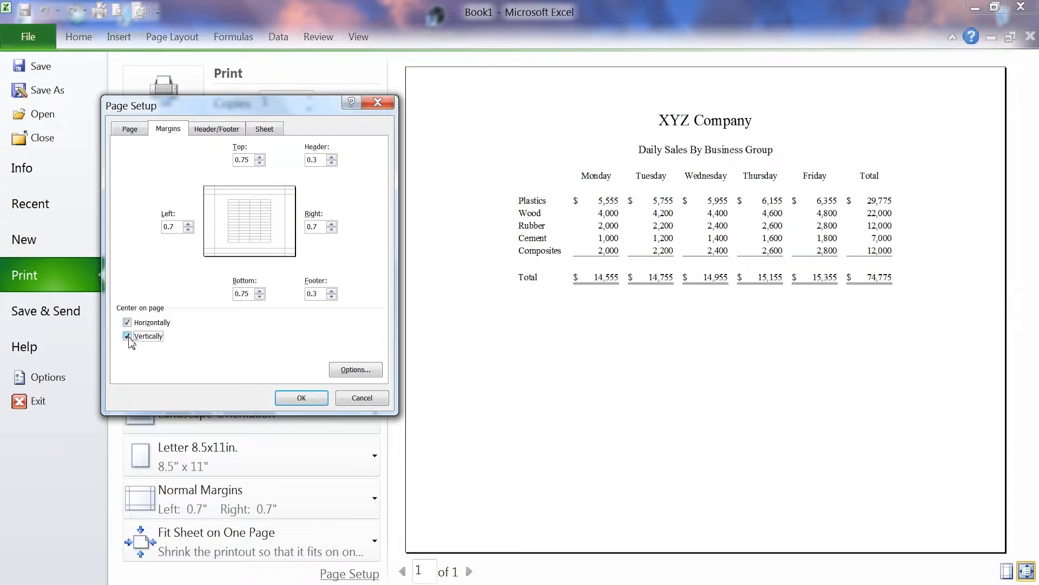
pyautogui.click(301, 397)
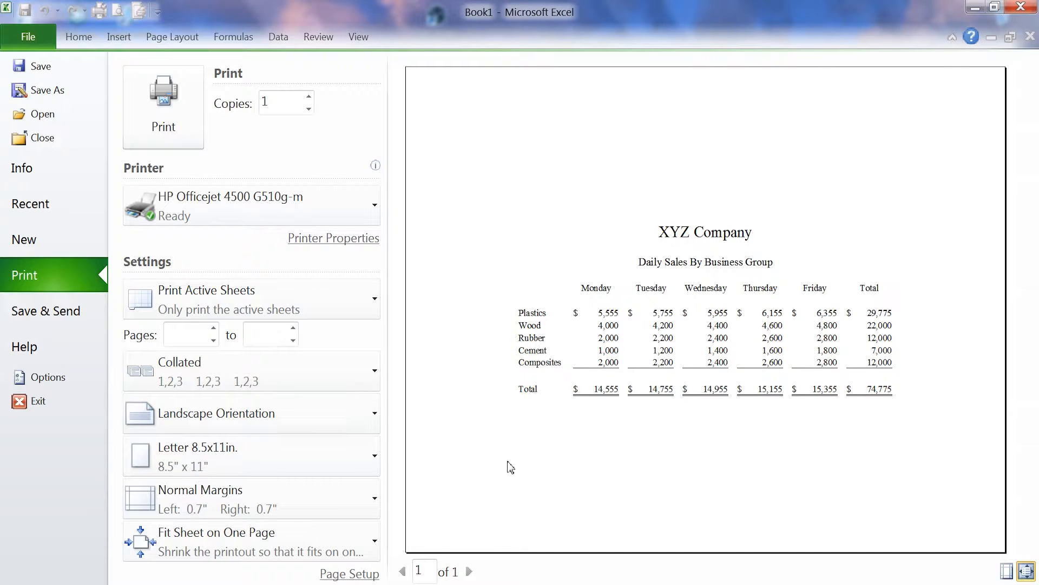
# Turn off vertical centering in Page Setup and increase the top margin to more than 1.75 inches
pyautogui.click(346, 573)
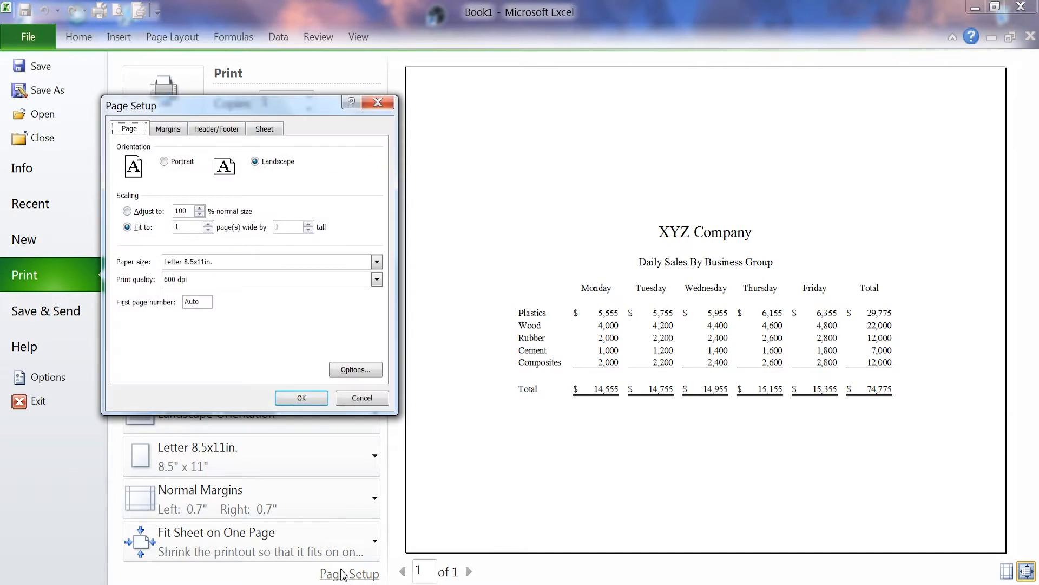
pyautogui.click(169, 131)
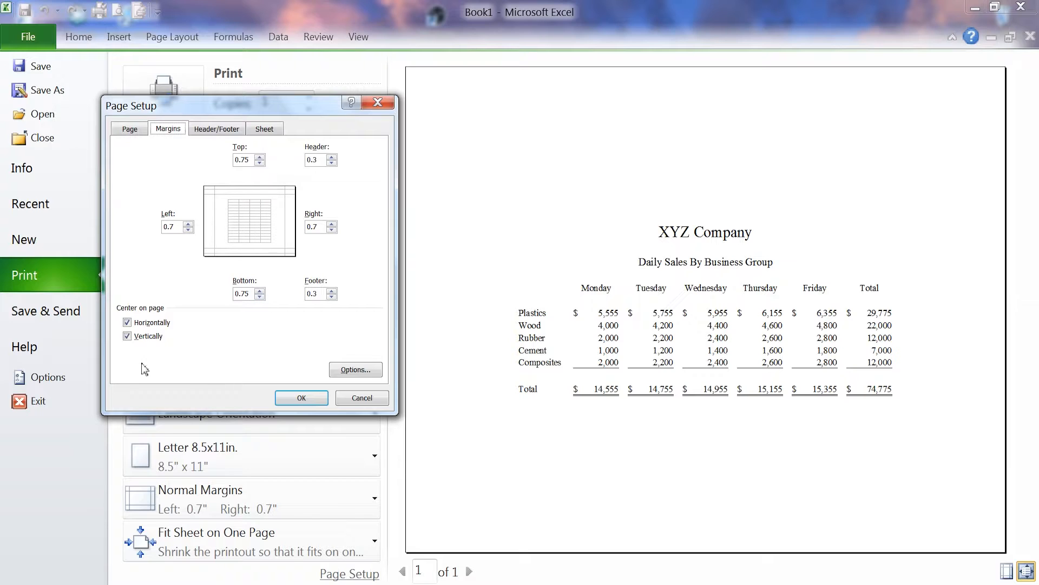
pyautogui.click(128, 336)
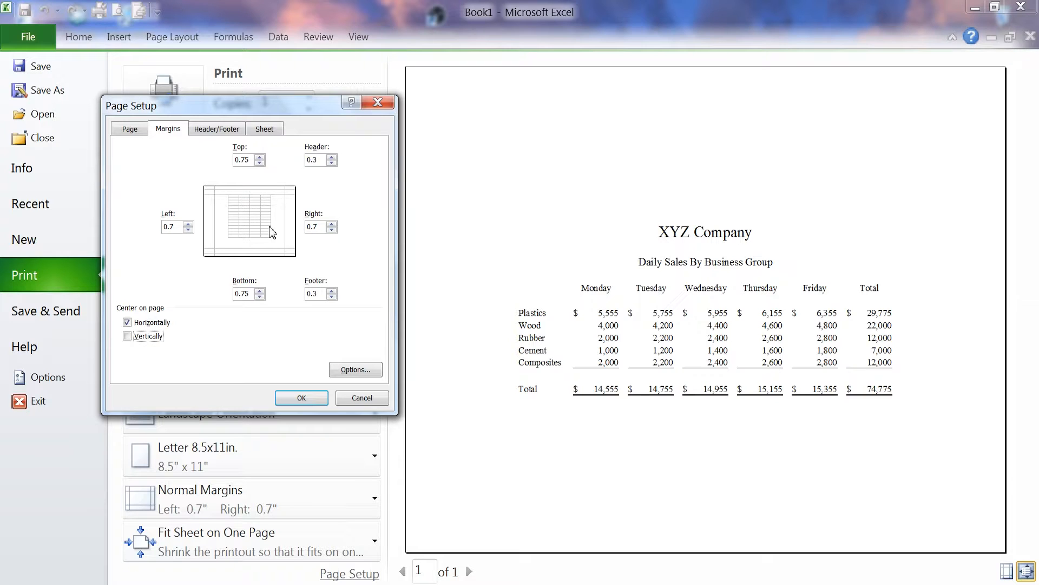
pyautogui.click(260, 156)
pyautogui.click(260, 157)
pyautogui.click(260, 157)
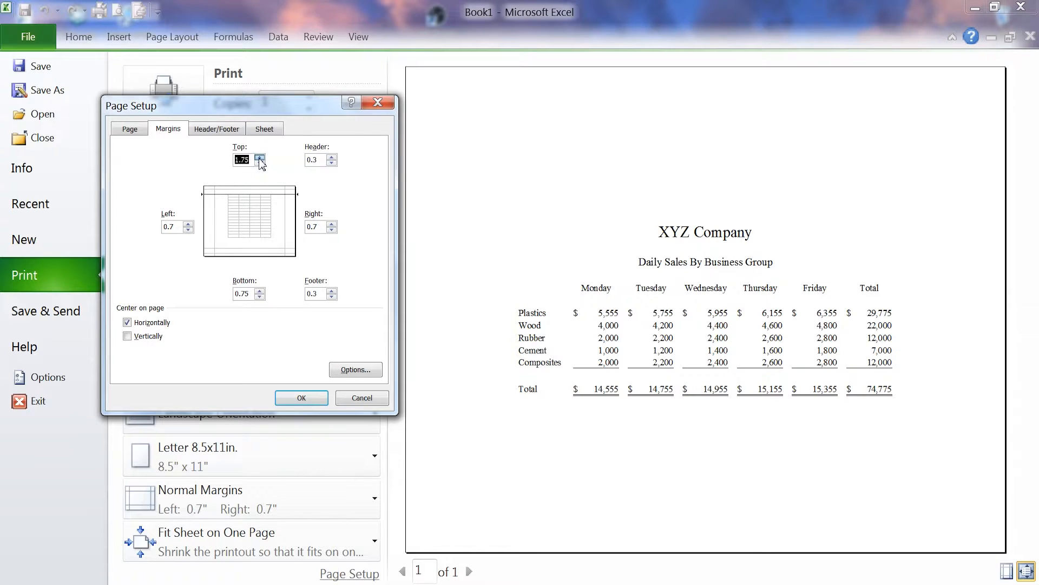
pyautogui.click(259, 156)
pyautogui.click(260, 157)
pyautogui.click(308, 400)
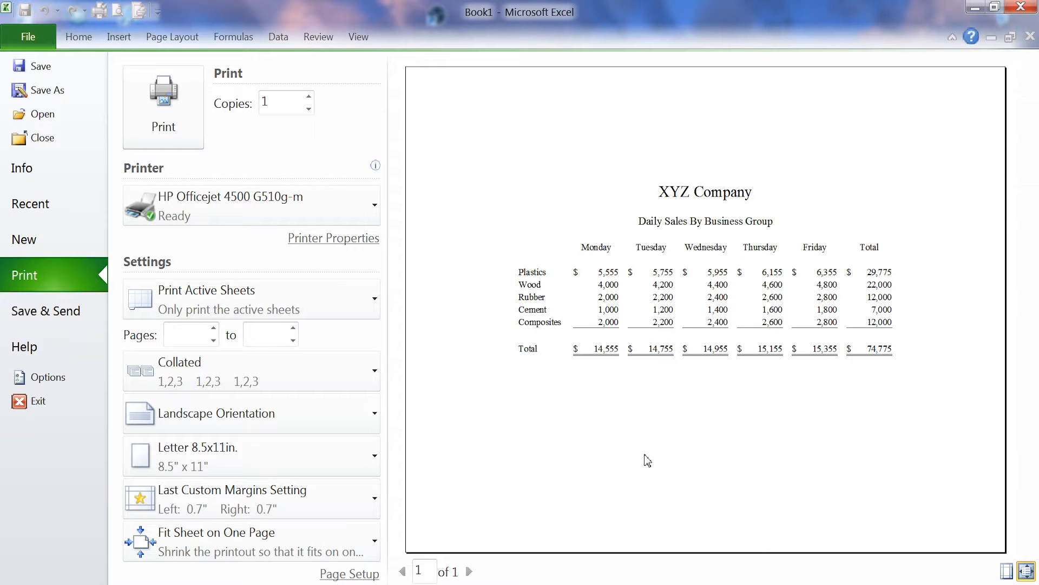
# Show and hide the margin guides in the print preview, and inspect the page zoomed in before returning to the full-page view
pyautogui.click(1005, 573)
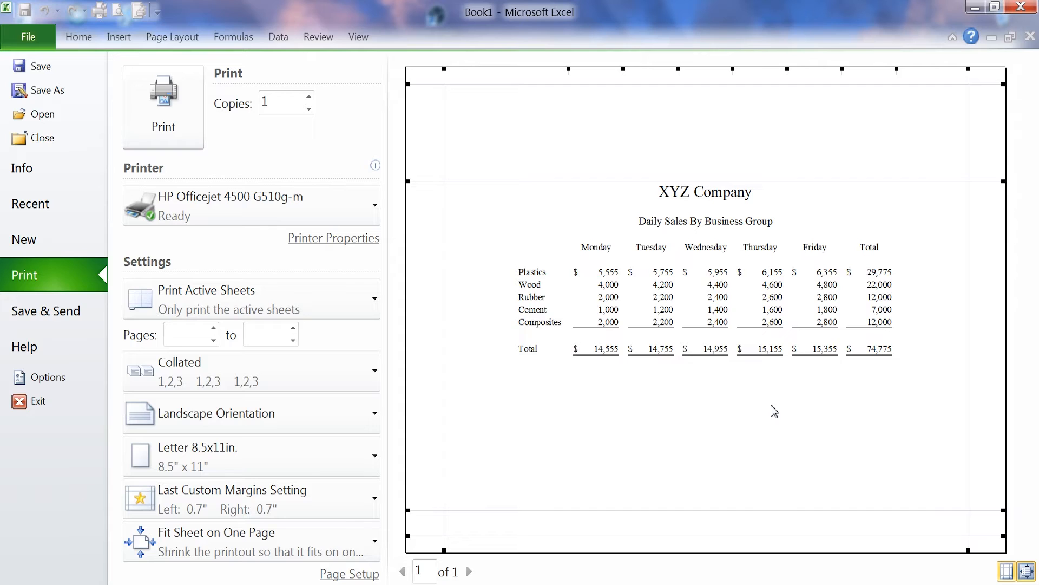
pyautogui.click(1007, 572)
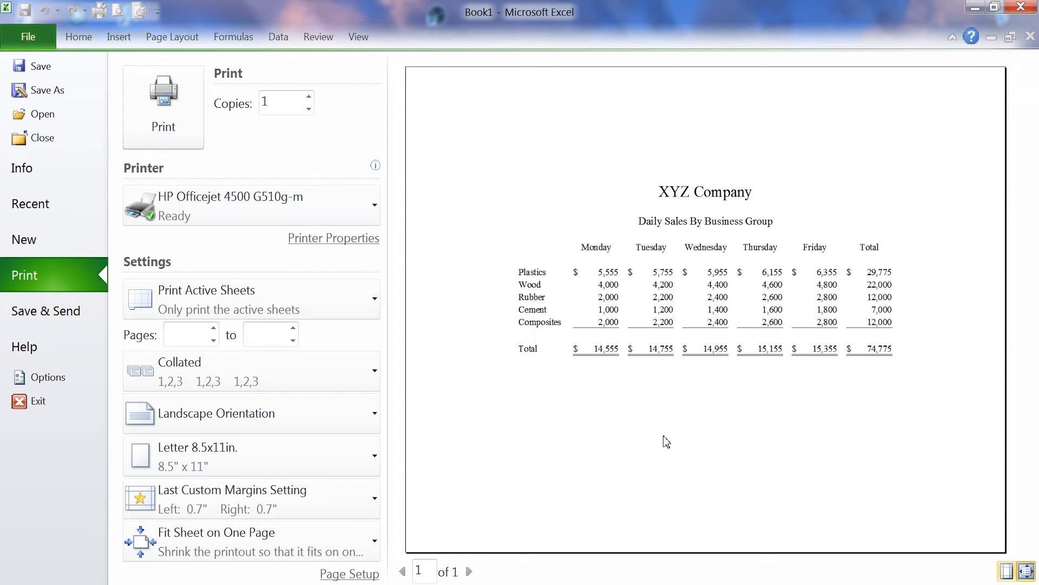
pyautogui.click(1026, 572)
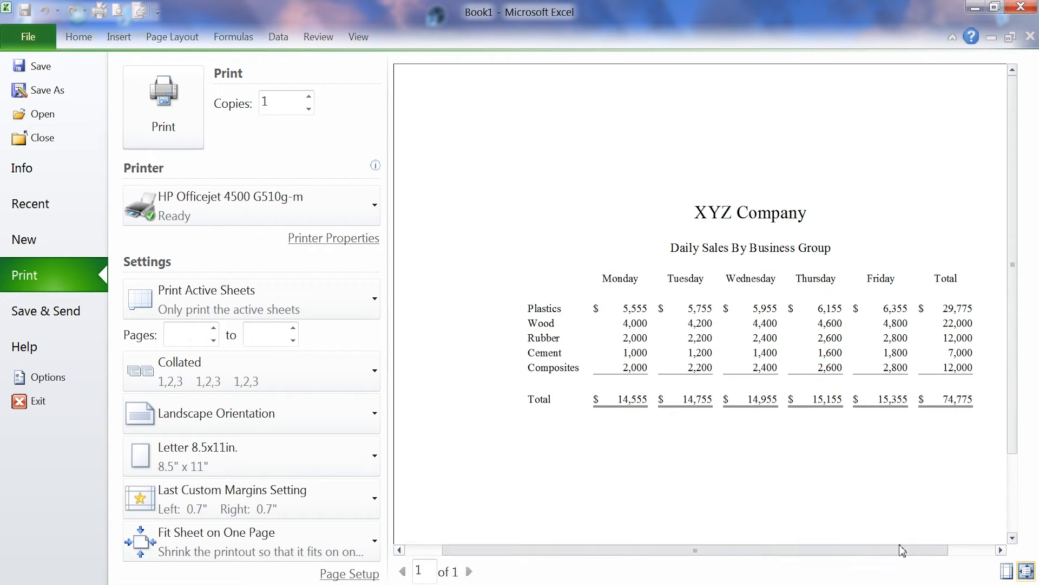
pyautogui.moveTo(904, 550); pyautogui.dragTo(862, 550)
pyautogui.moveTo(1012, 428); pyautogui.dragTo(1002, 407)
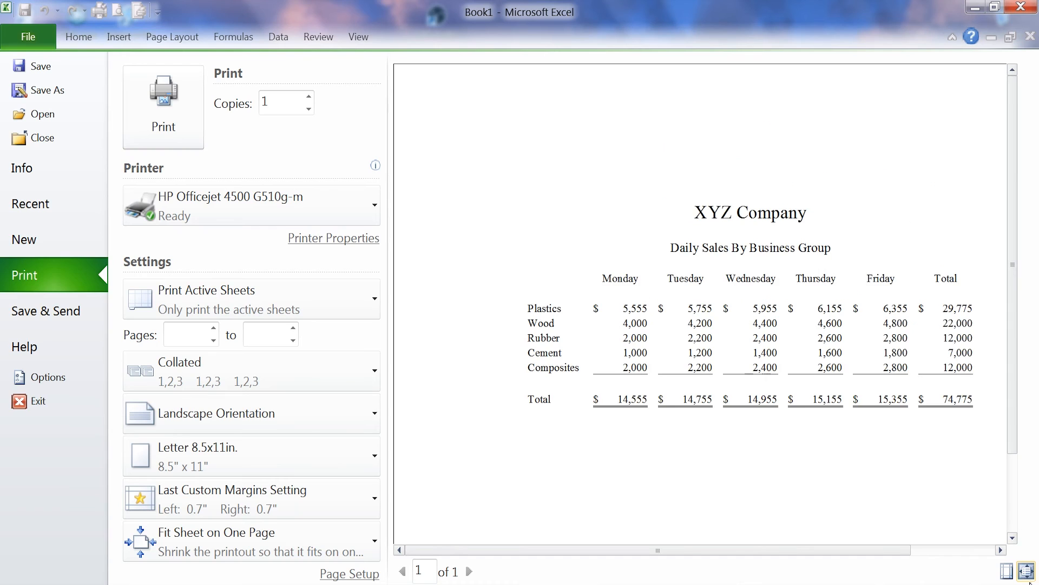
pyautogui.click(1028, 572)
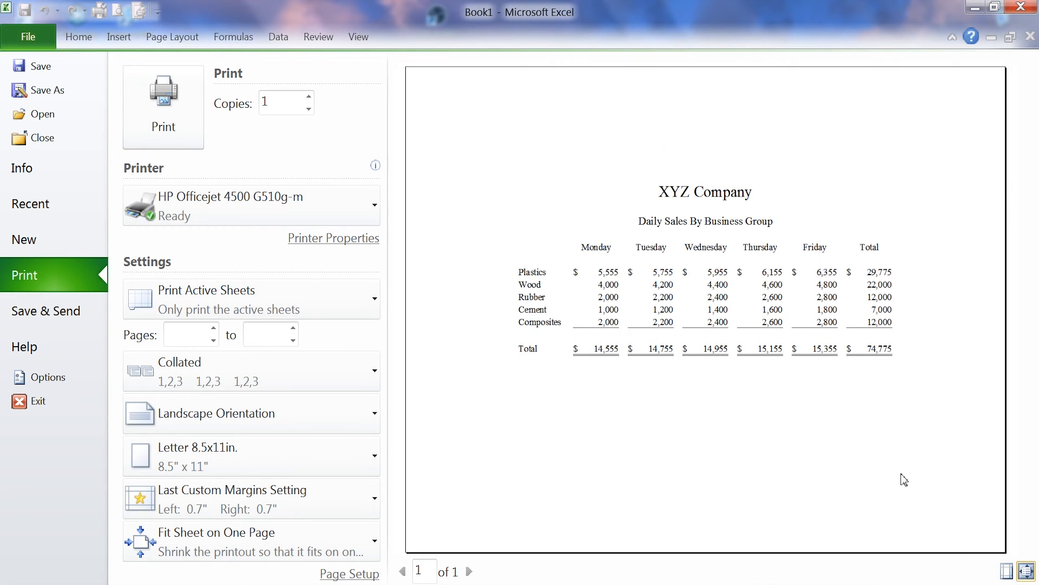